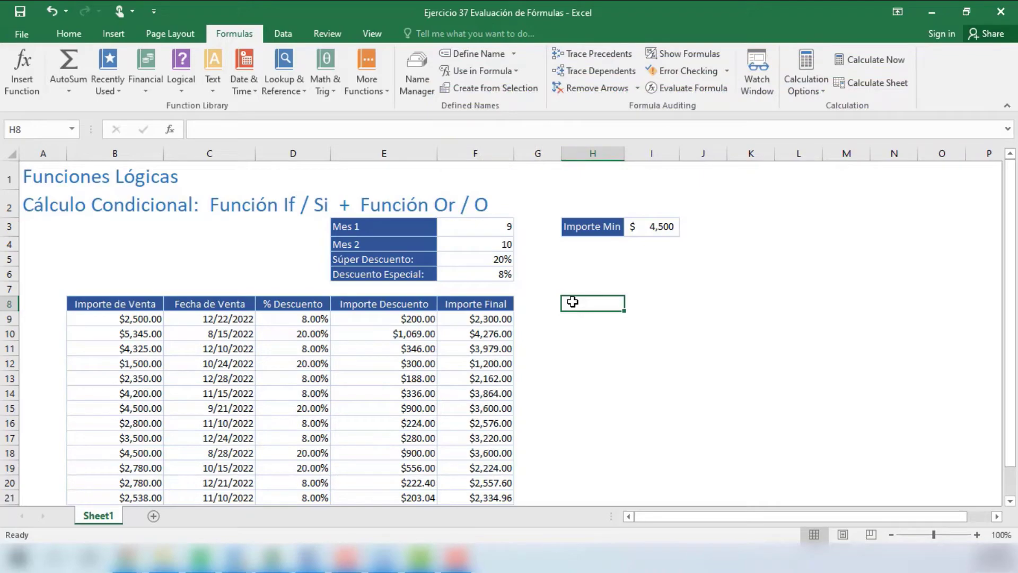
Step: Trace the precedents of the % Descuento formula in cell D9
left_click(304, 320)
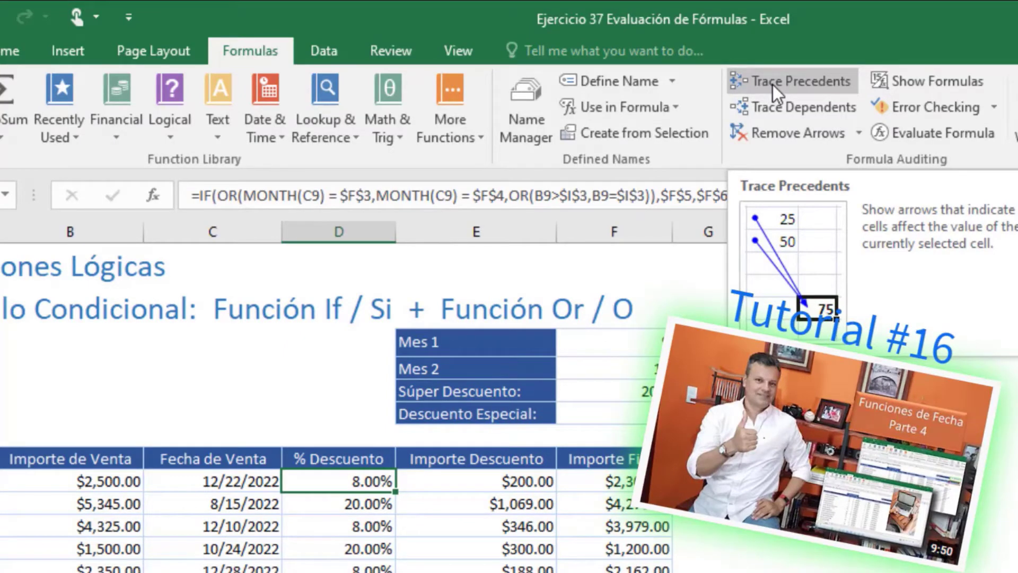
left_click(772, 85)
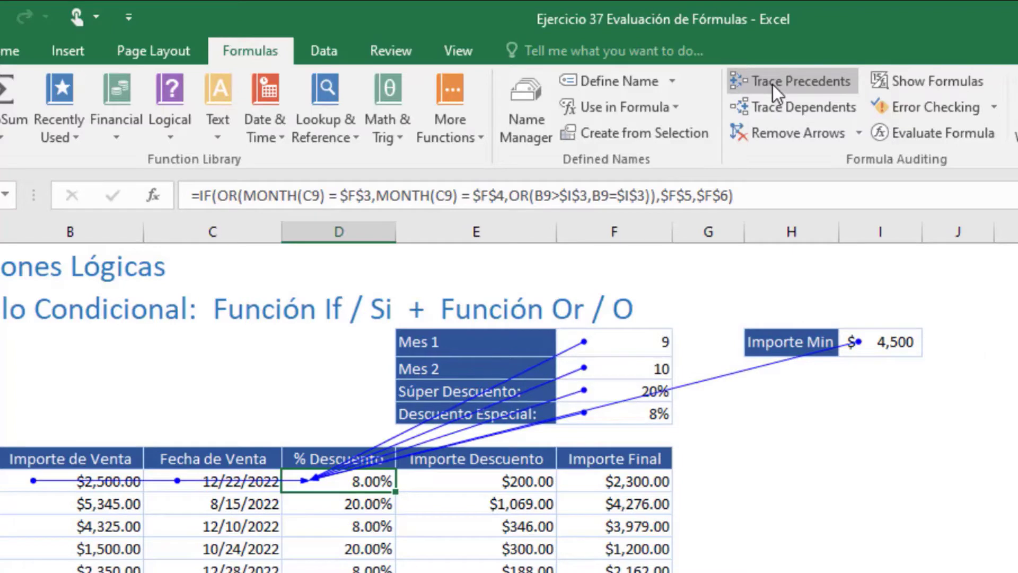
left_click(869, 402)
Step: Trace the dependents of cell D9, then remove the precedent arrows and the remaining tracer arrows
left_click(831, 111)
left_click(859, 133)
left_click(867, 187)
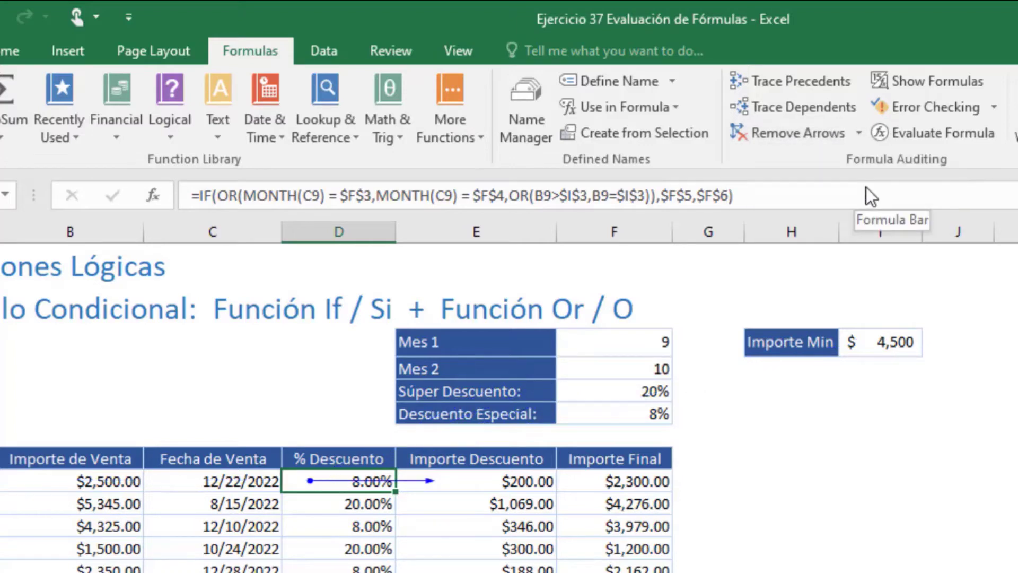
left_click(848, 132)
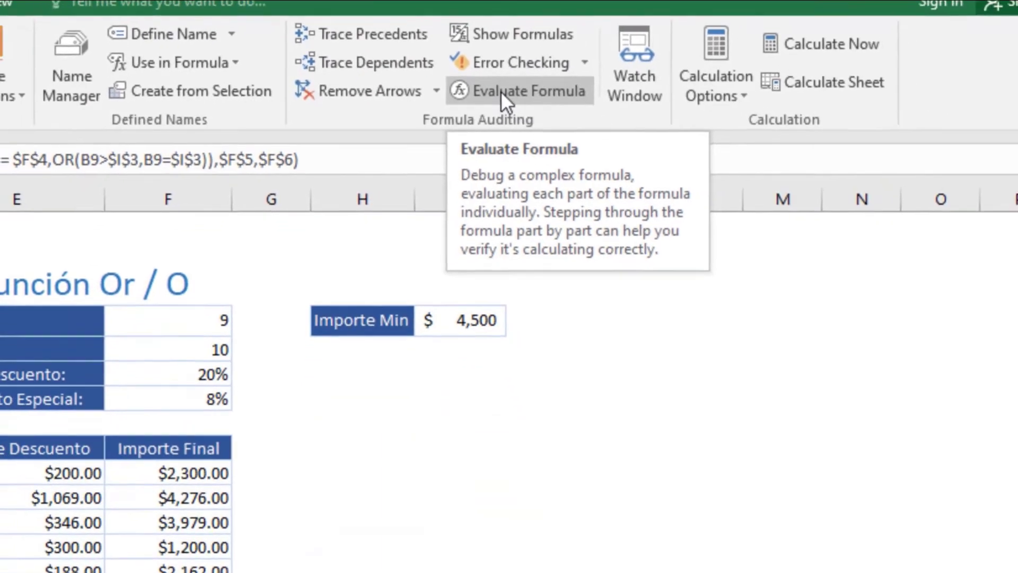
Step: Start evaluating the D9 formula and resolve its first condition, MONTH(C9) = $F$3, stepping into and out of $F$3
left_click(501, 91)
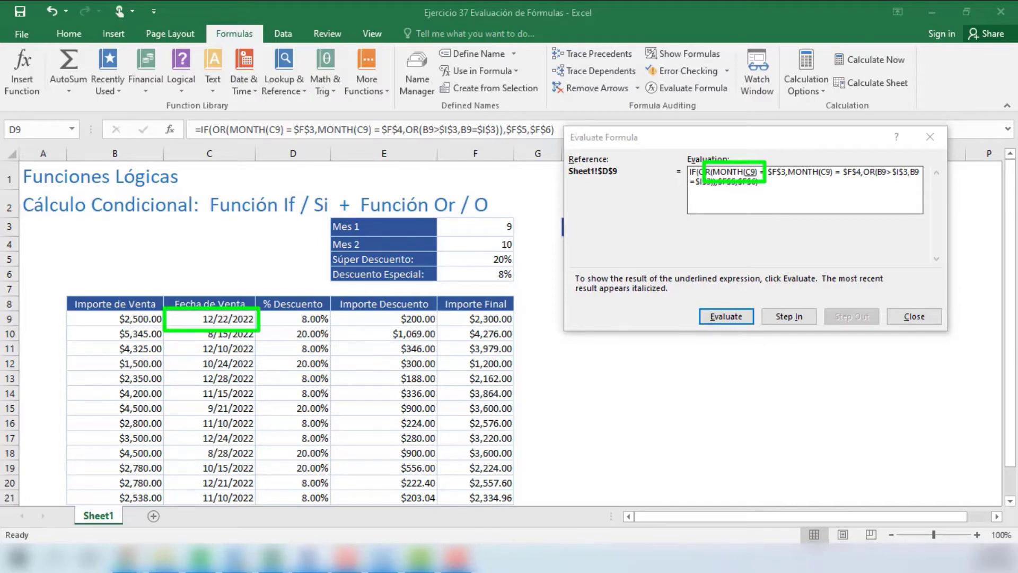
left_click(726, 316)
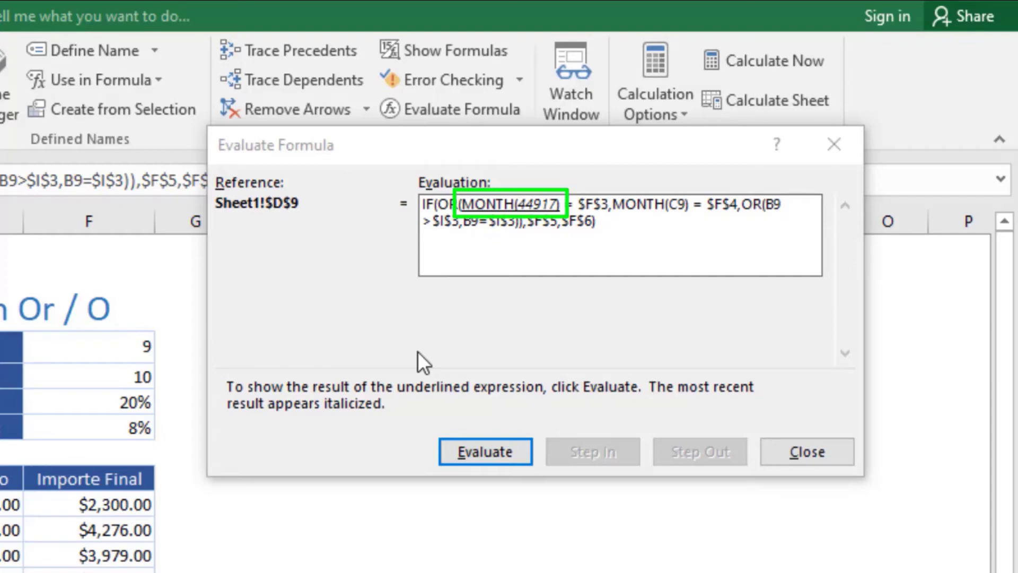
left_click(478, 453)
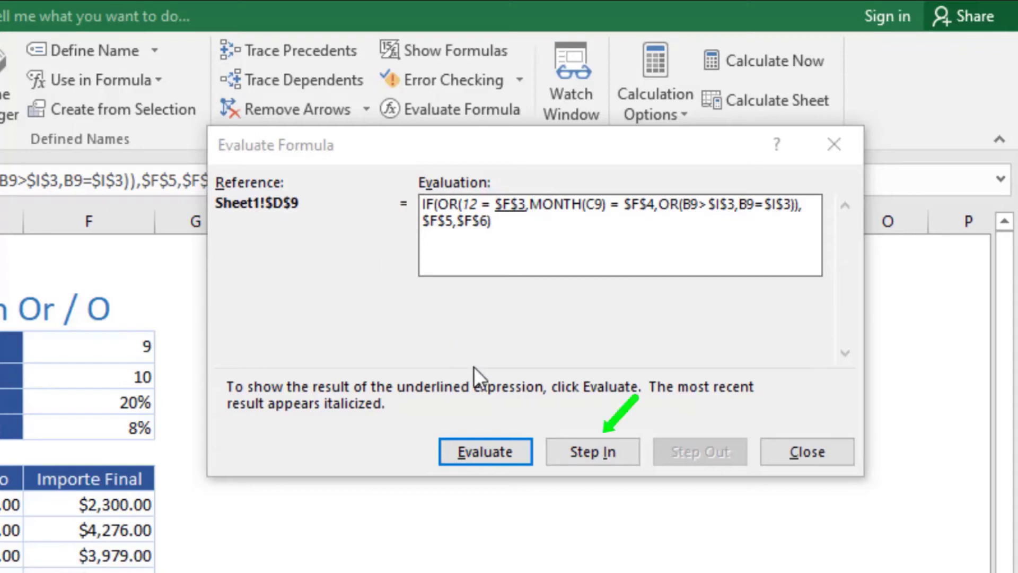
left_click(598, 451)
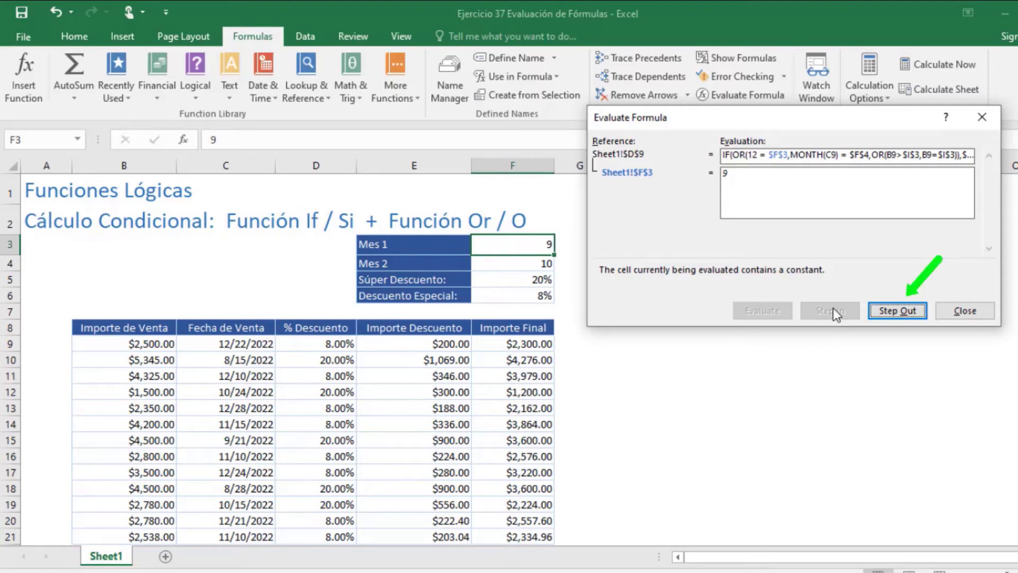
left_click(892, 315)
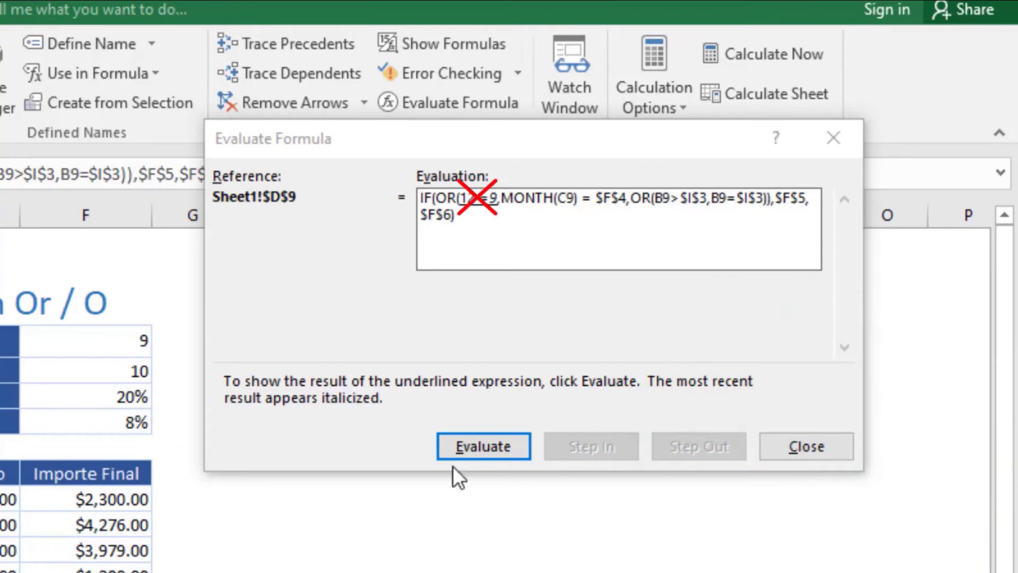
left_click(493, 447)
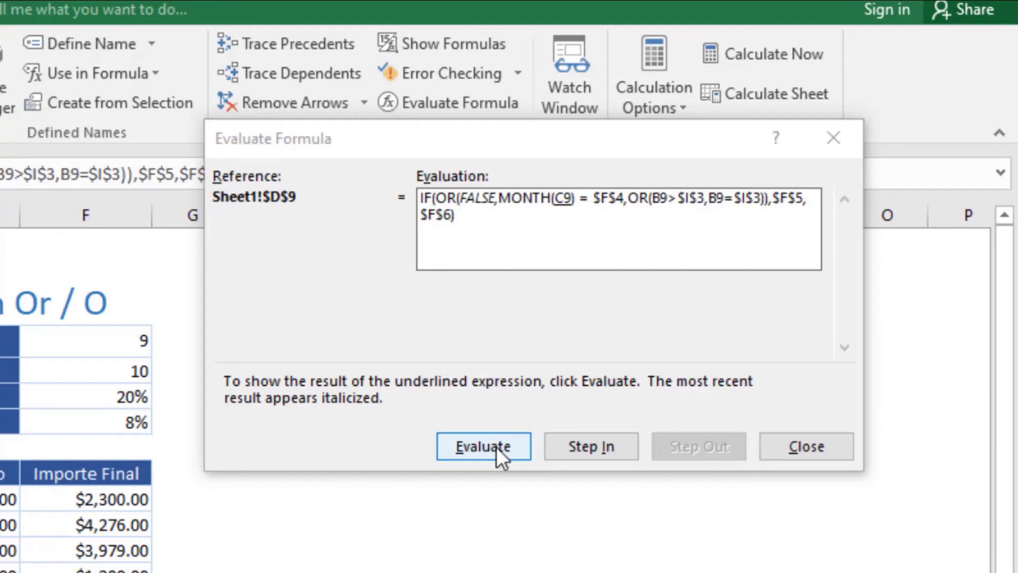
Step: Evaluate the second condition of the D9 formula, MONTH(C9) = $F$4, part by part
left_click(496, 446)
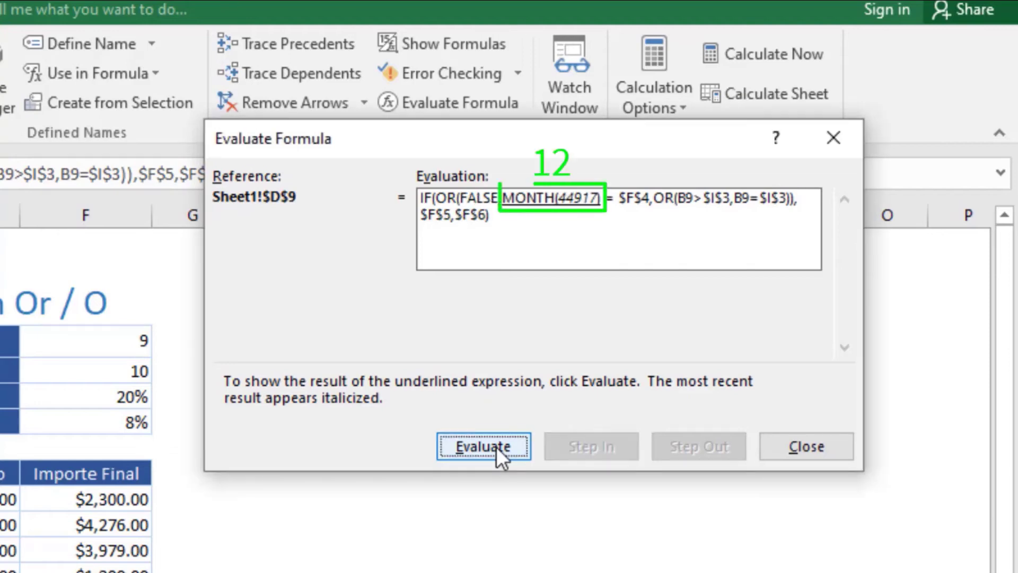
left_click(496, 446)
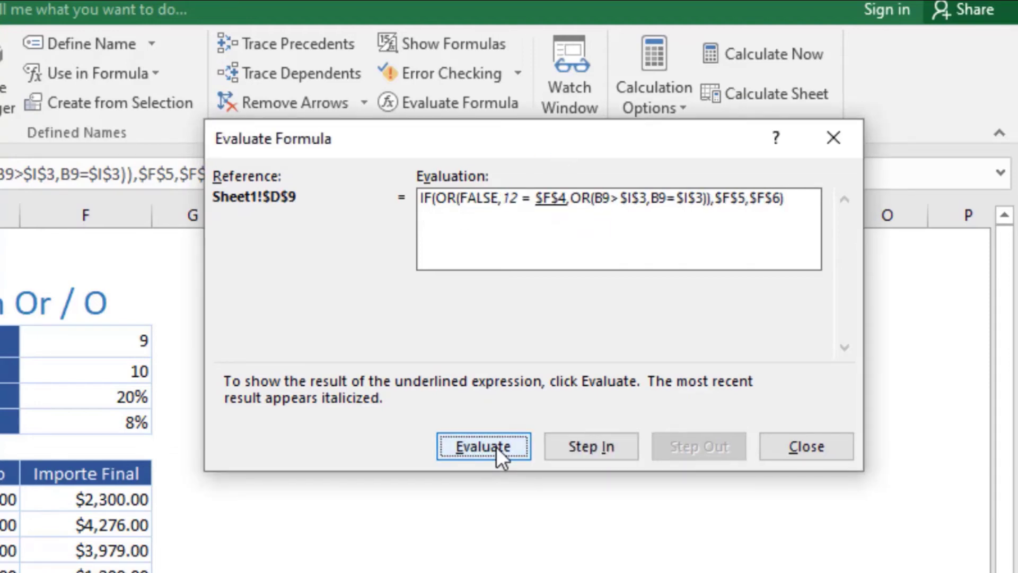
left_click(496, 447)
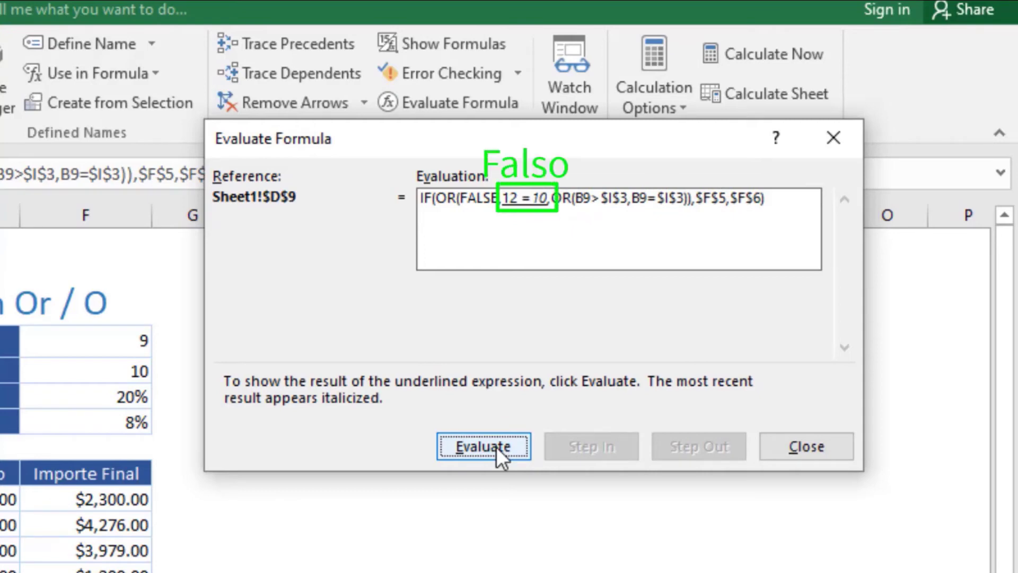
left_click(497, 446)
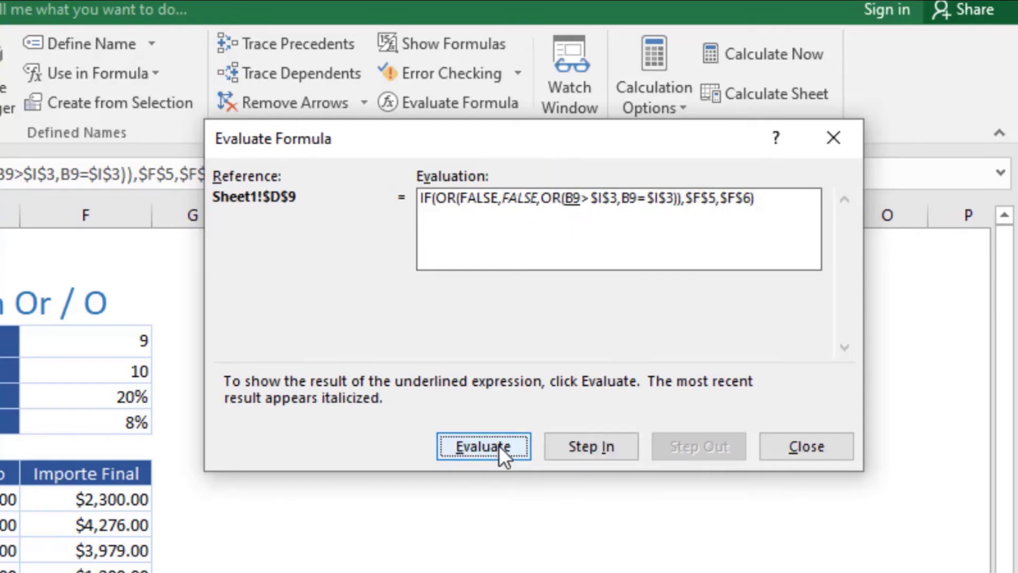
Step: Evaluate both comparisons in the nested OR(B9>$I$3,B9=$I$3) and resolve that inner OR
left_click(507, 443)
left_click(507, 444)
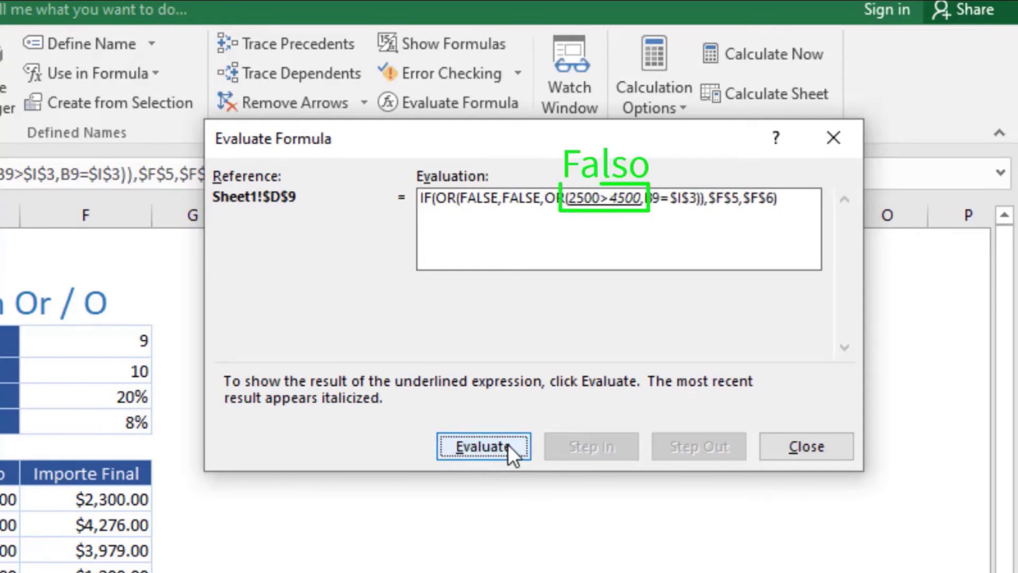
left_click(507, 444)
left_click(508, 444)
left_click(507, 444)
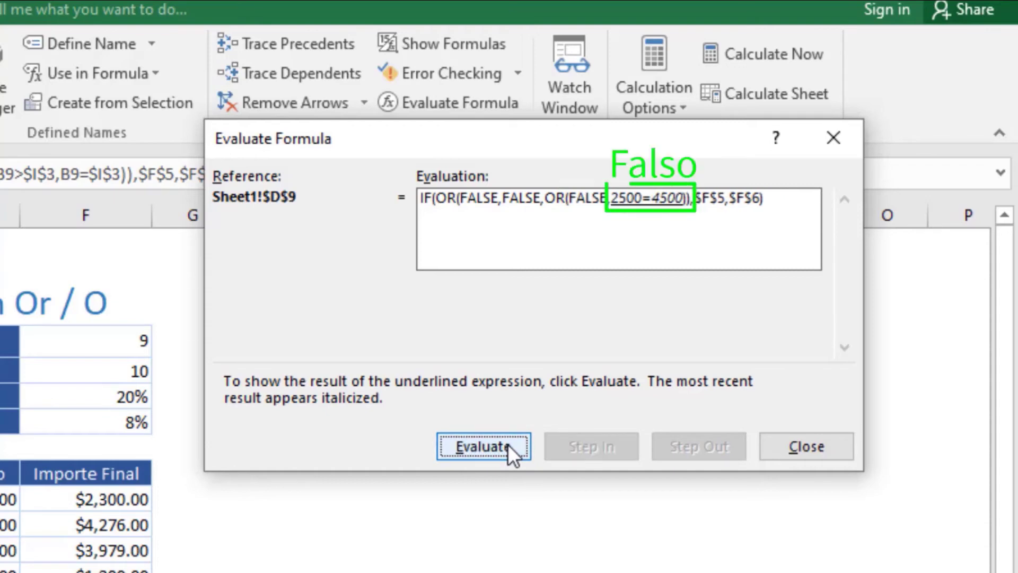
left_click(508, 444)
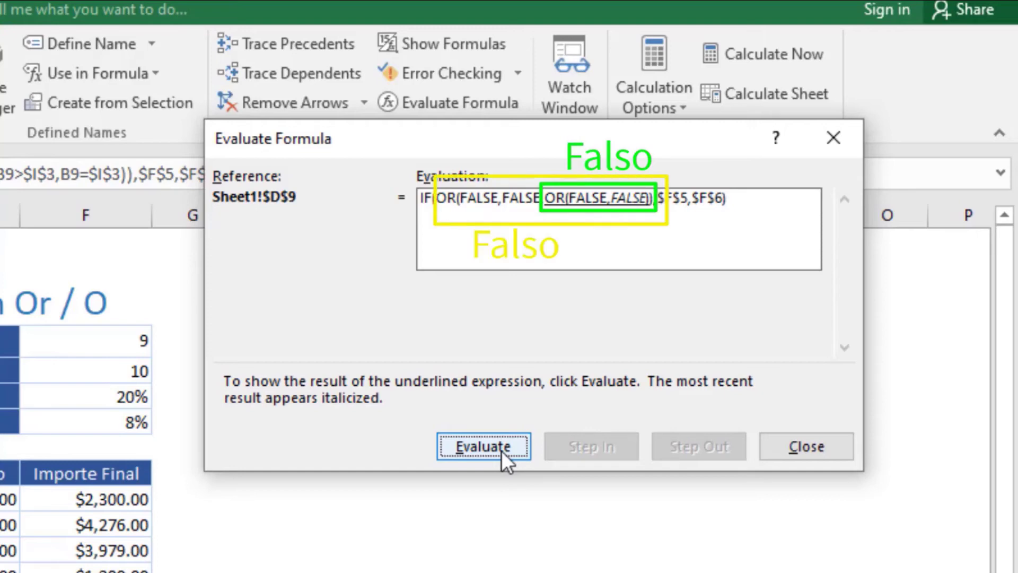
left_click(503, 447)
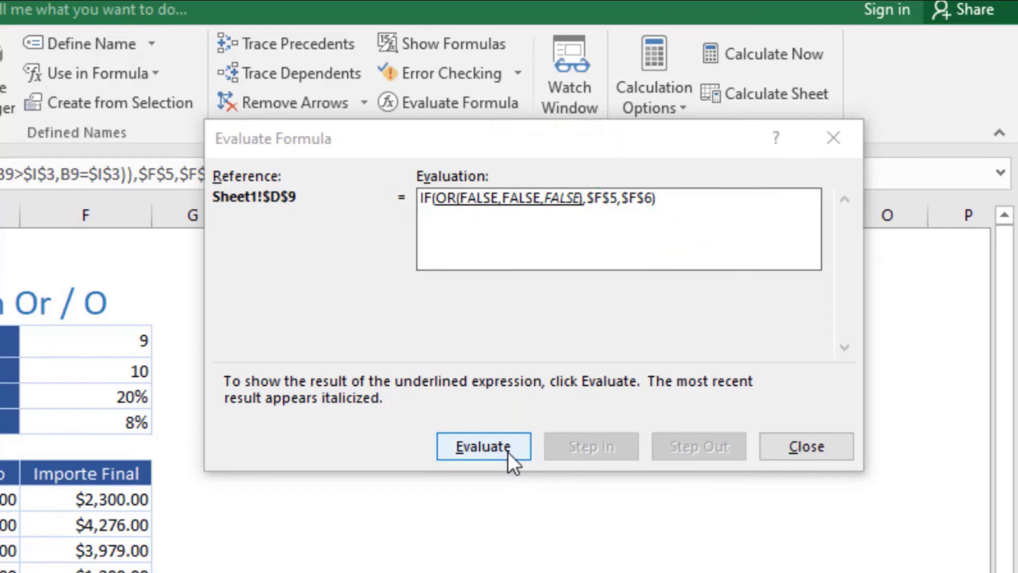
Step: Evaluate the outer OR and the final IF of the D9 formula, and close the evaluation
left_click(507, 452)
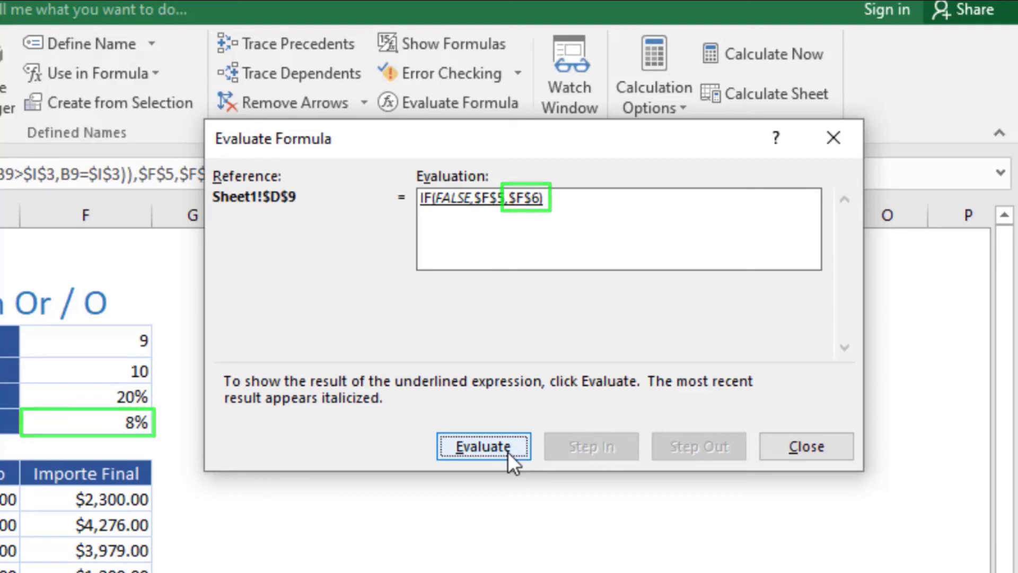
left_click(519, 447)
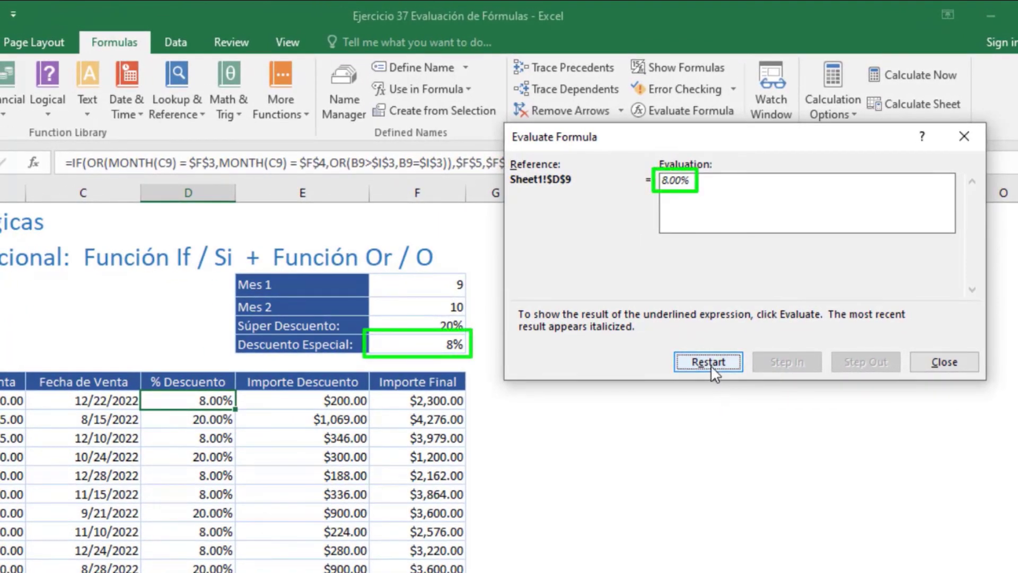
left_click(934, 364)
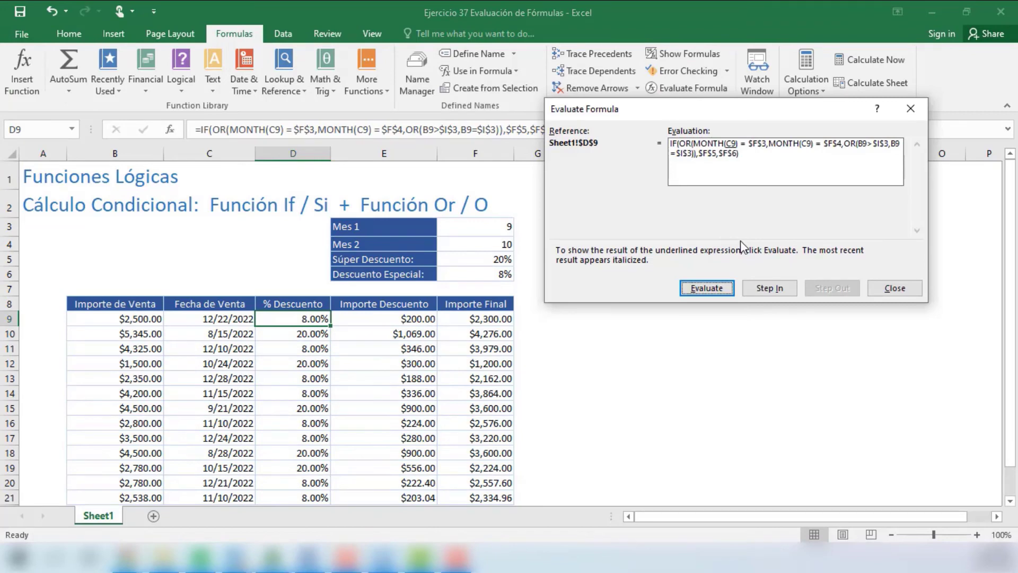
Step: In a fresh evaluation of D9, resolve MONTH(C9) = $F$3 again, stepping into and out of $F$3
left_click(709, 293)
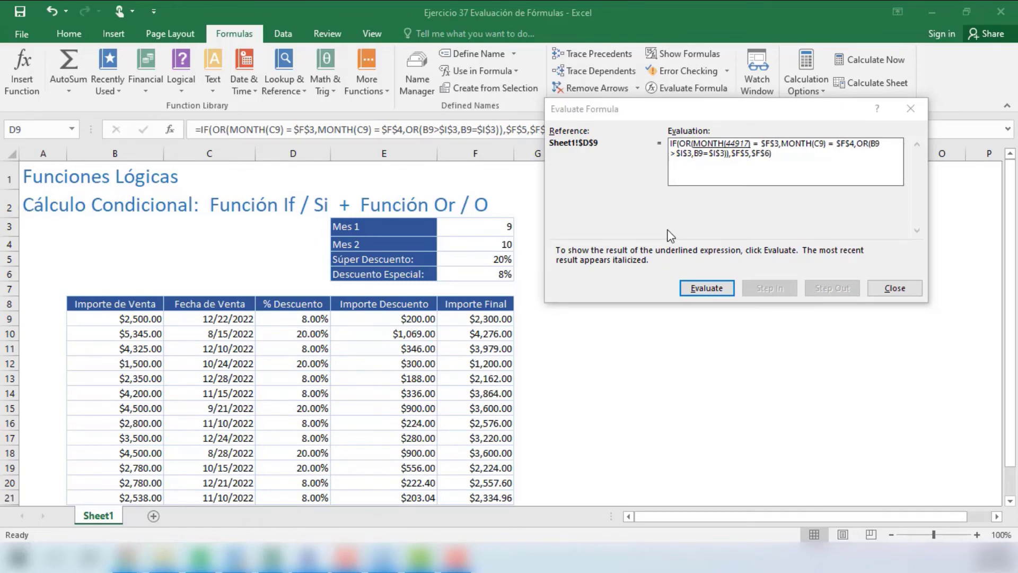
left_click(705, 290)
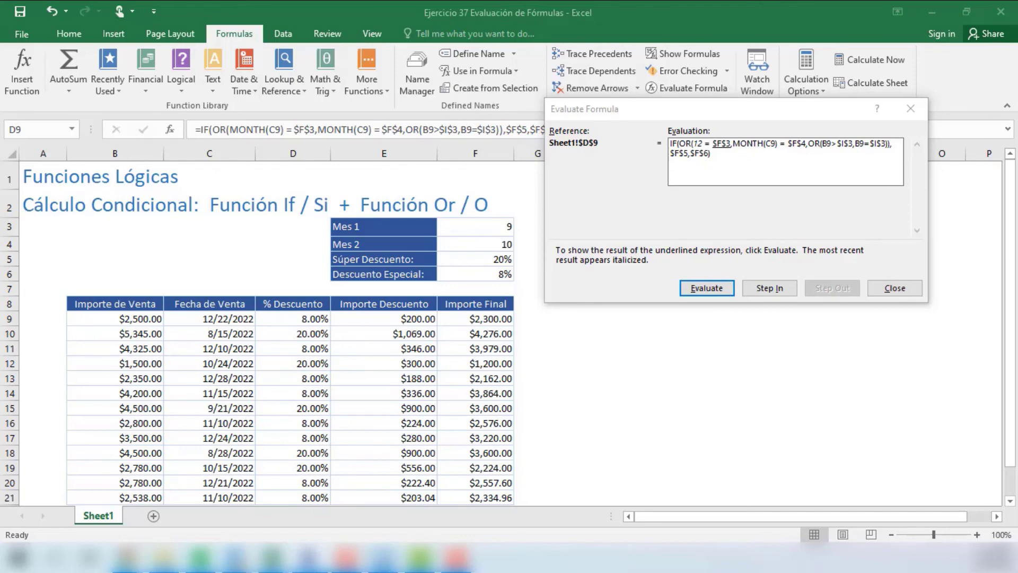
left_click(772, 289)
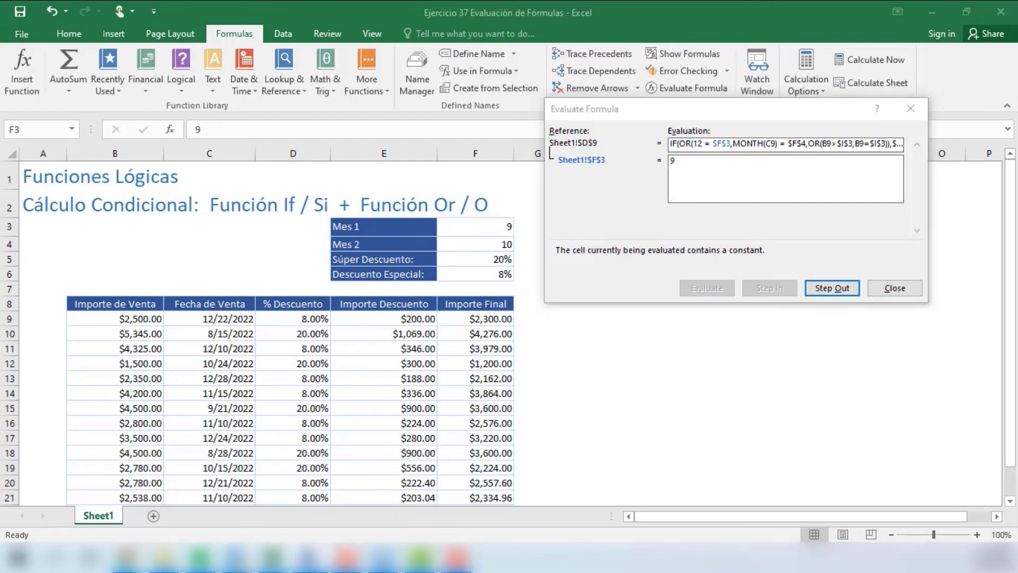
left_click(830, 289)
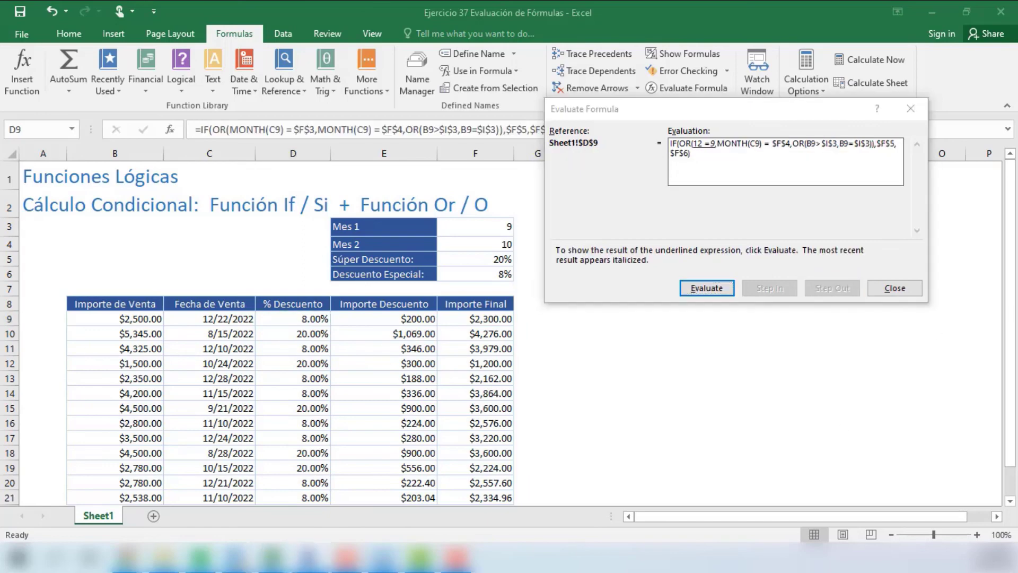
left_click(708, 288)
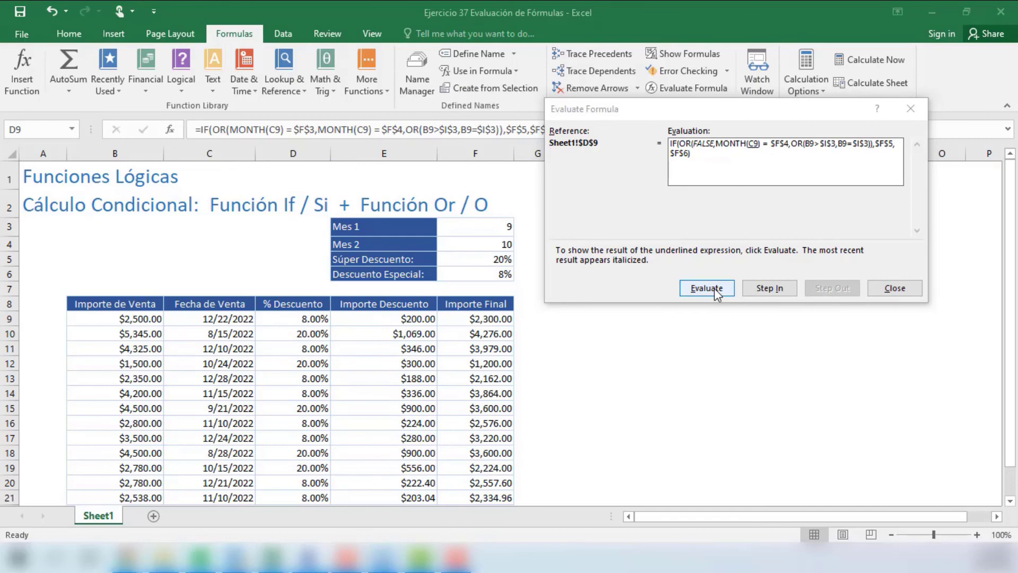
Step: Evaluate the MONTH(C9) = $F$4 comparison of the D9 formula once more
left_click(715, 288)
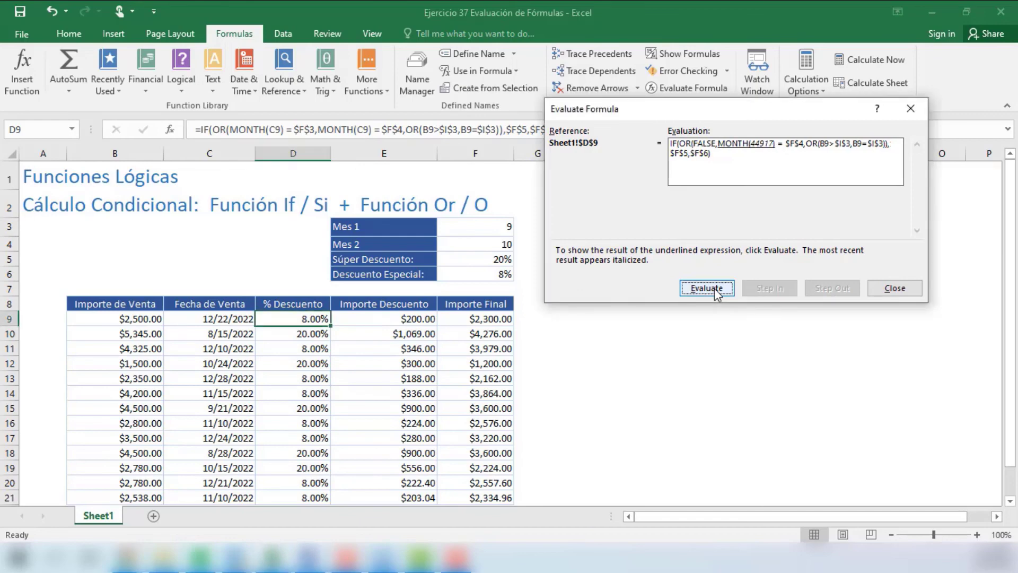
left_click(714, 288)
left_click(714, 288)
left_click(714, 288)
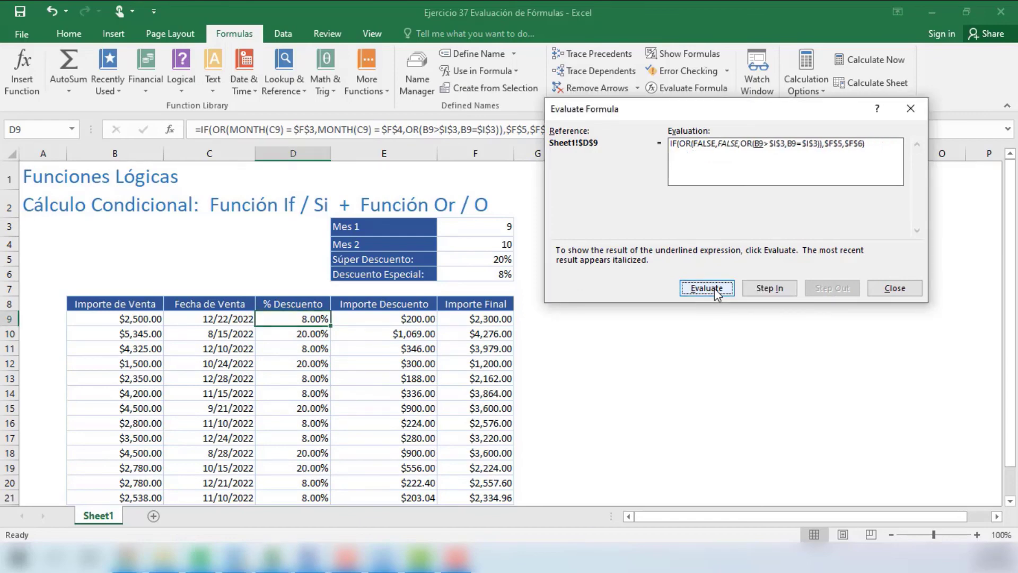
Step: Evaluate B9>$I$3, B9=$I$3 and the inner OR that combines them in the D9 formula
left_click(716, 289)
left_click(721, 292)
left_click(723, 292)
left_click(724, 293)
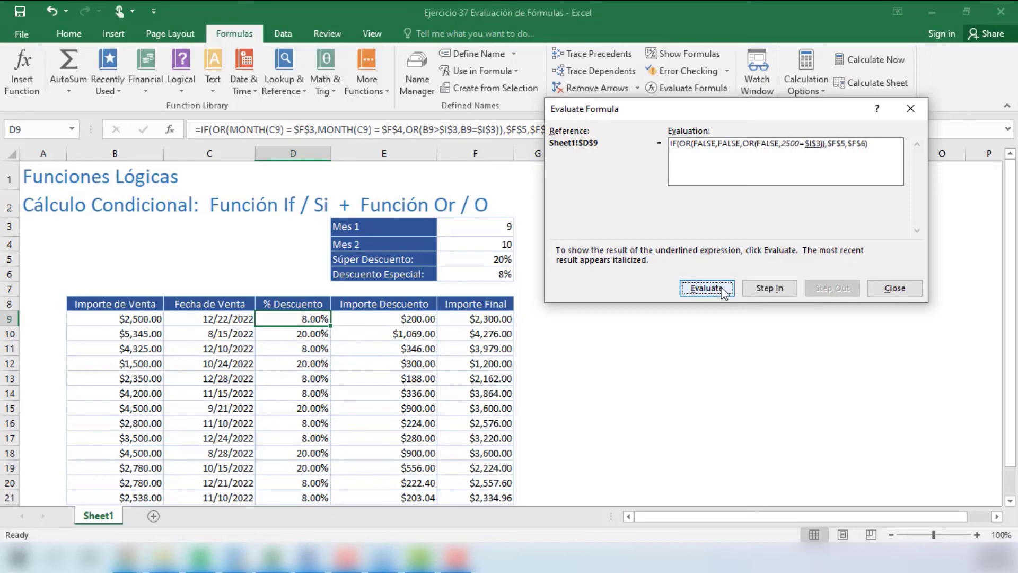
left_click(724, 293)
left_click(724, 292)
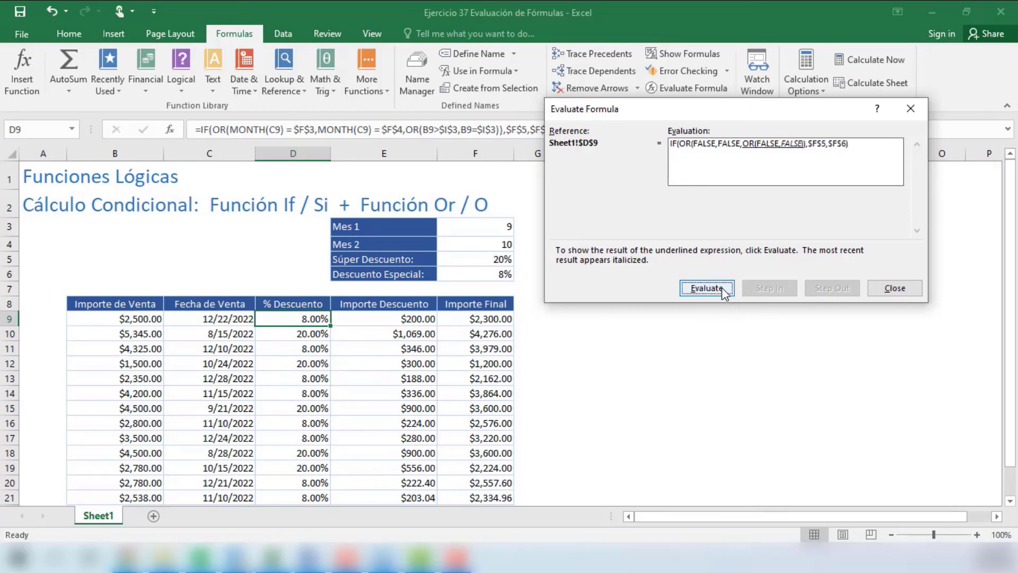
left_click(725, 293)
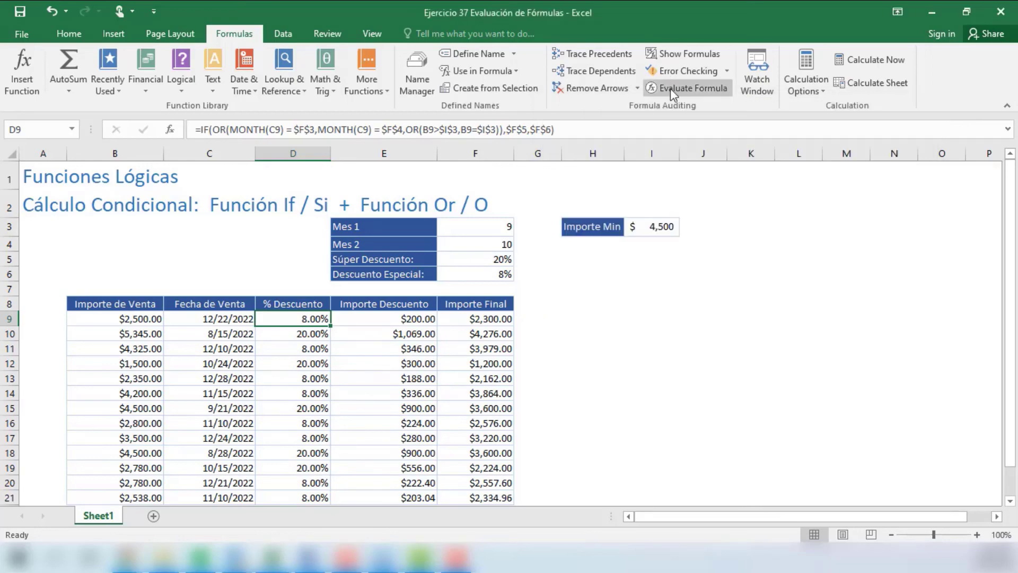
Step: Reopen Evaluate Formula for D9 and evaluate its conditions through the nested OR, up to the outer OR
left_click(670, 88)
left_click(722, 289)
left_click(722, 293)
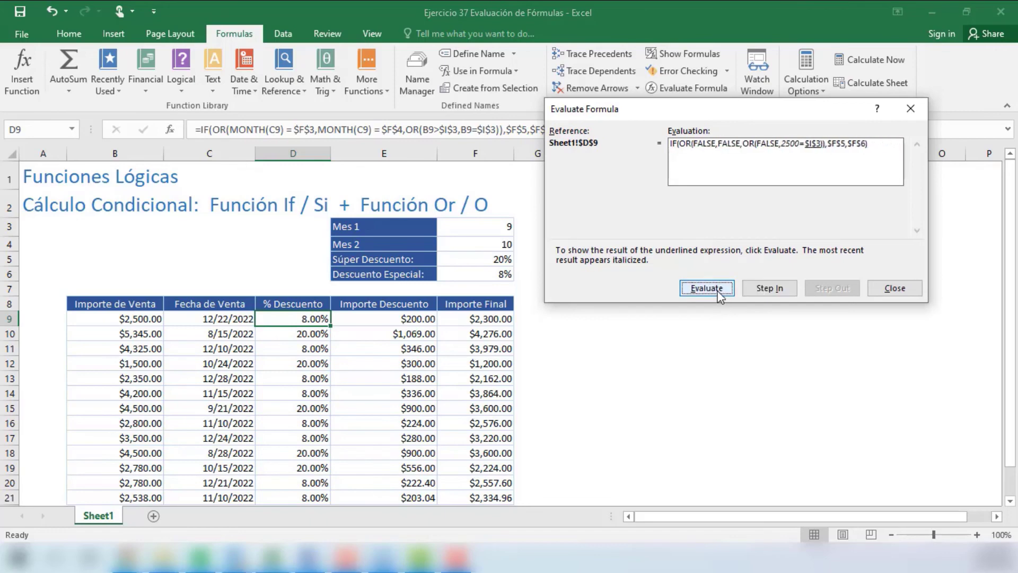
left_click(722, 293)
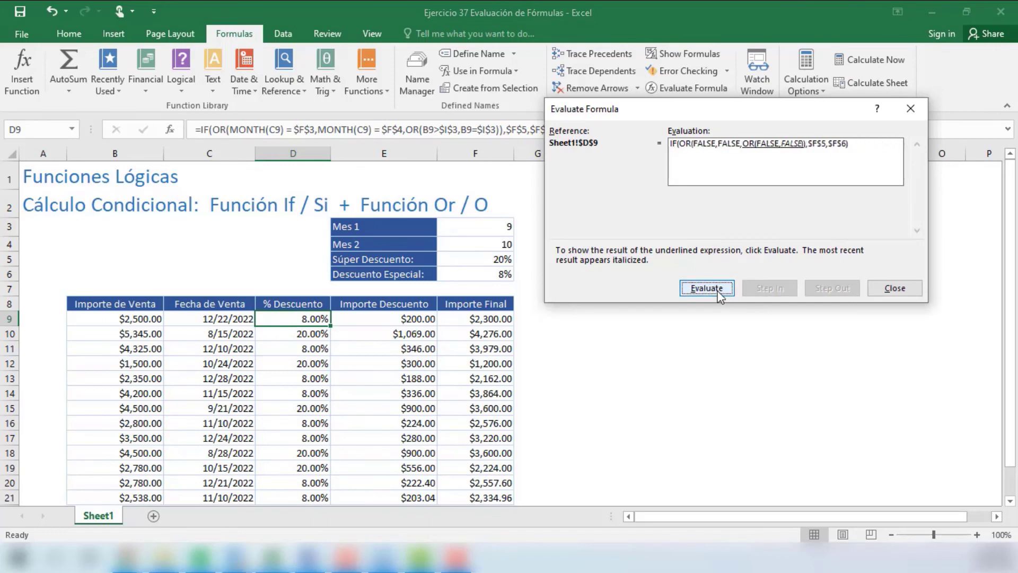
left_click(721, 293)
left_click(719, 290)
left_click(721, 293)
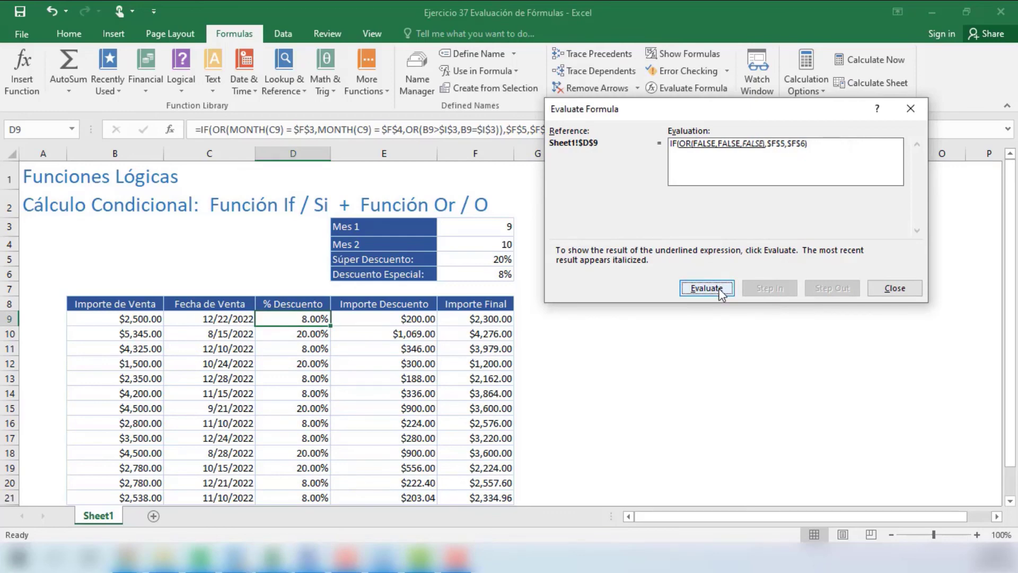
Step: Resolve the outer OR and the IF to finish the D9 evaluation, and close Evaluate Formula
left_click(722, 293)
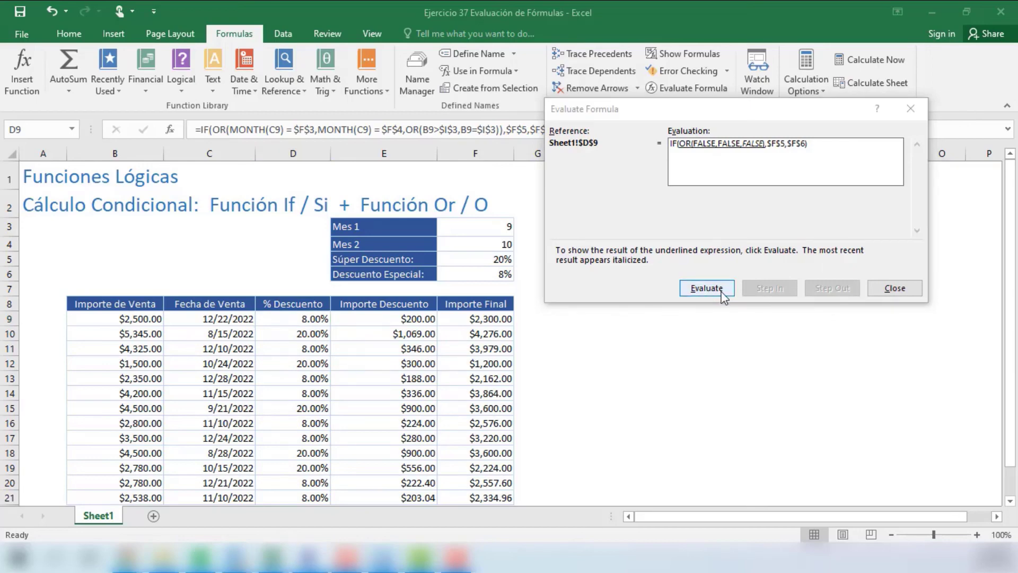
left_click(723, 293)
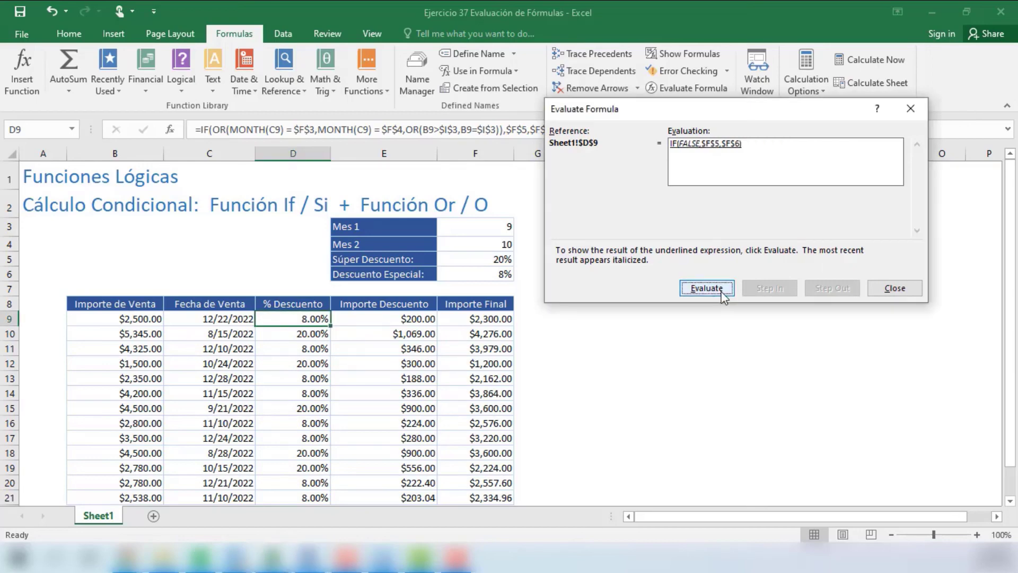
left_click(723, 292)
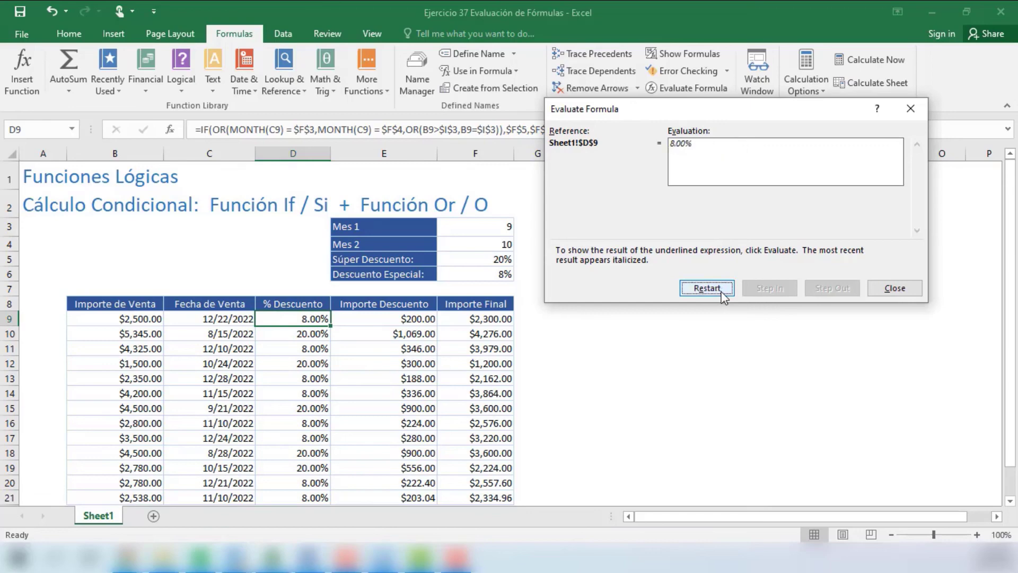
left_click(895, 291)
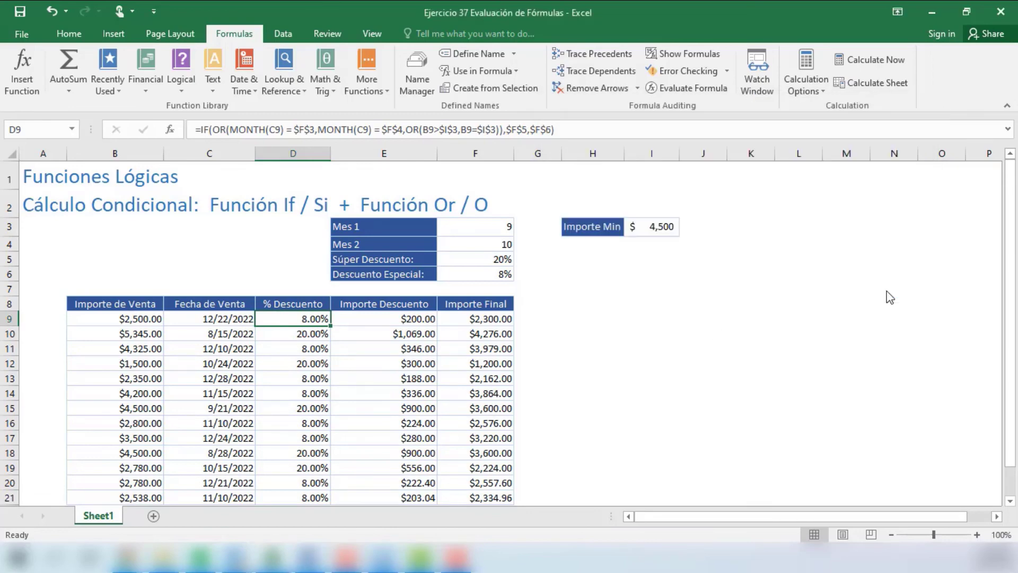